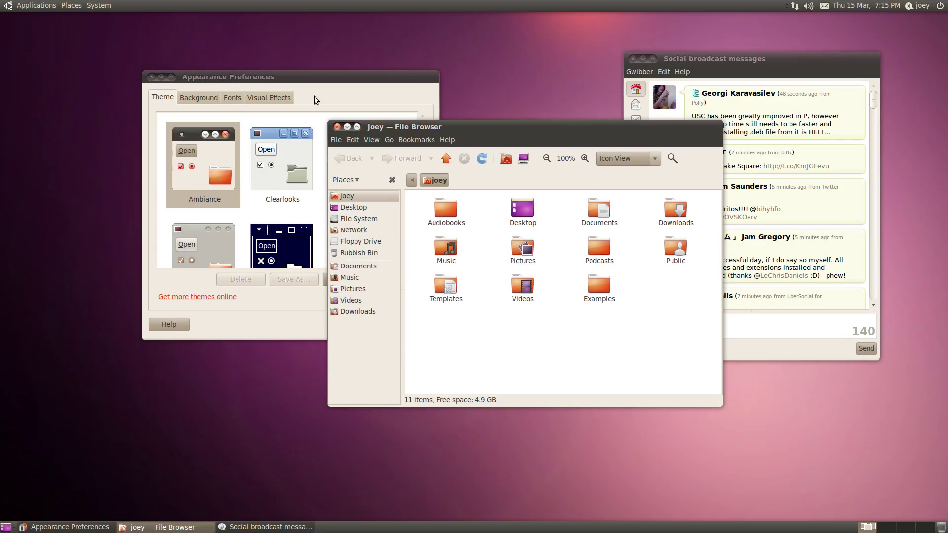
Step: Apply the Radiance theme, switch back to Ambiance, and view the Background wallpapers
left_click(315, 95)
scroll(297, 195, "down", 3)
left_click(296, 195)
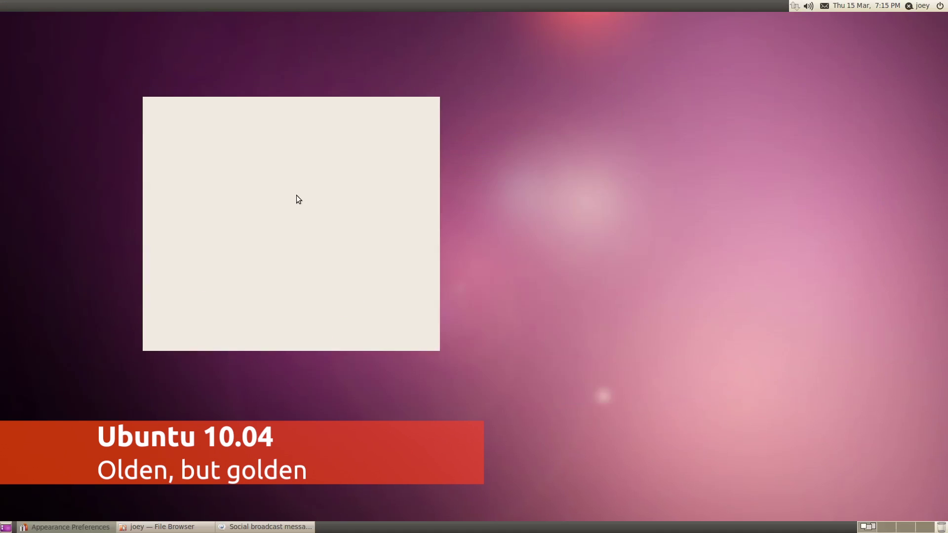
scroll(292, 190, "up", 3)
left_click(218, 160)
left_click(201, 97)
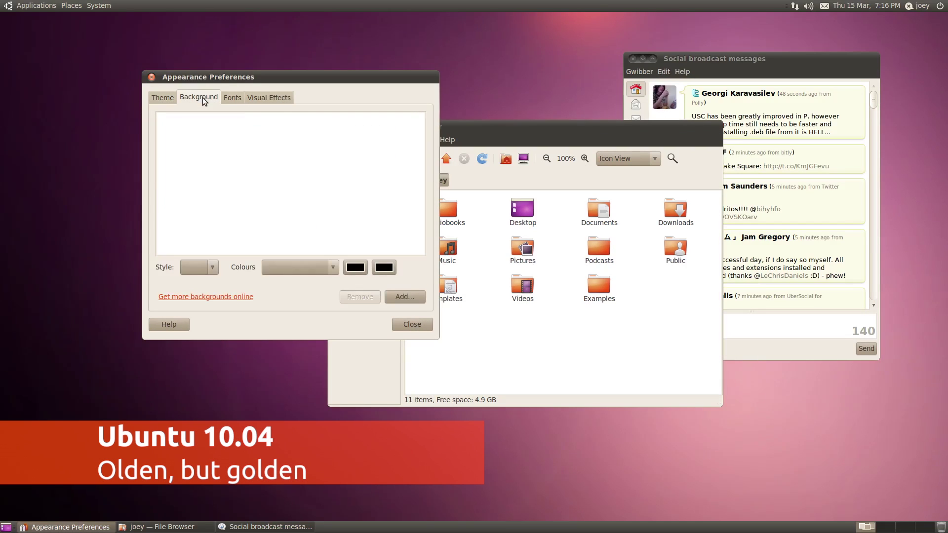
Step: Check the user status menu, close Appearance Preferences, and move the File Browser left
left_click(825, 6)
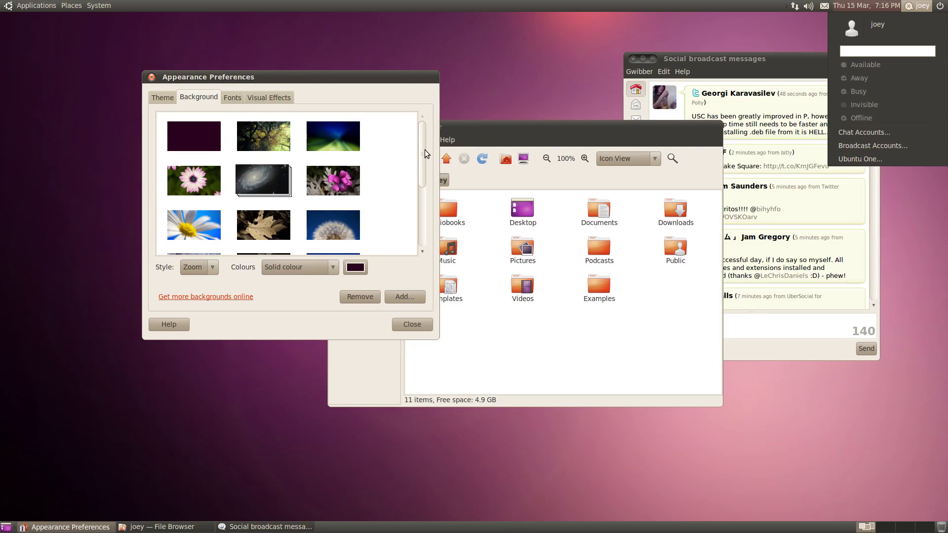
left_click(402, 150)
left_click(163, 97)
left_click(152, 78)
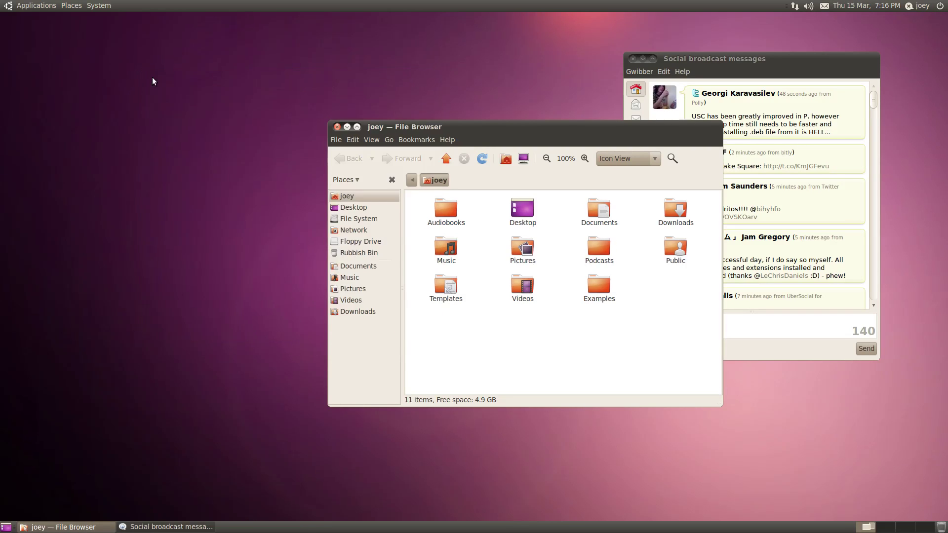
left_click_drag(401, 133, 316, 123)
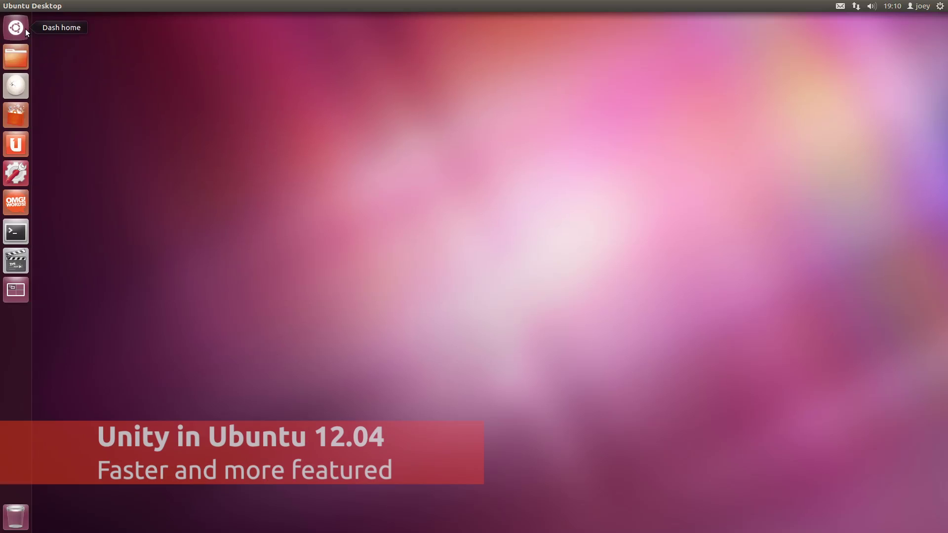
Step: Show the Dash's Applications lens with more recently used apps
left_click(25, 29)
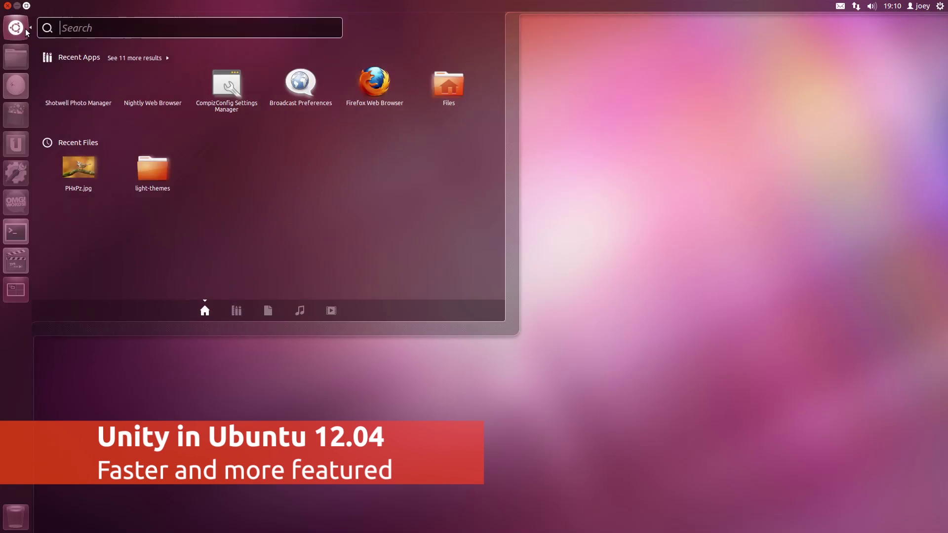
left_click(236, 312)
left_click(141, 57)
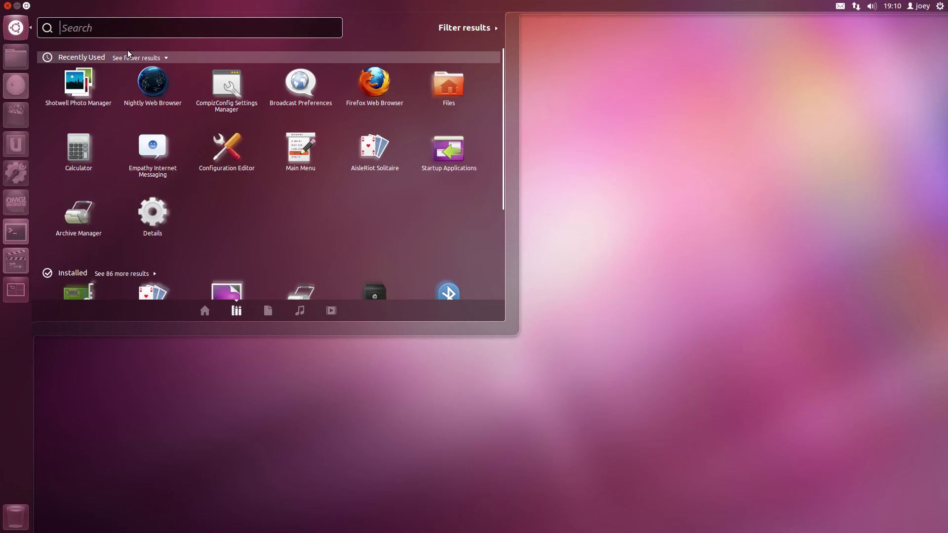
Step: Filter the application results by raising the minimum star rating
left_click(454, 28)
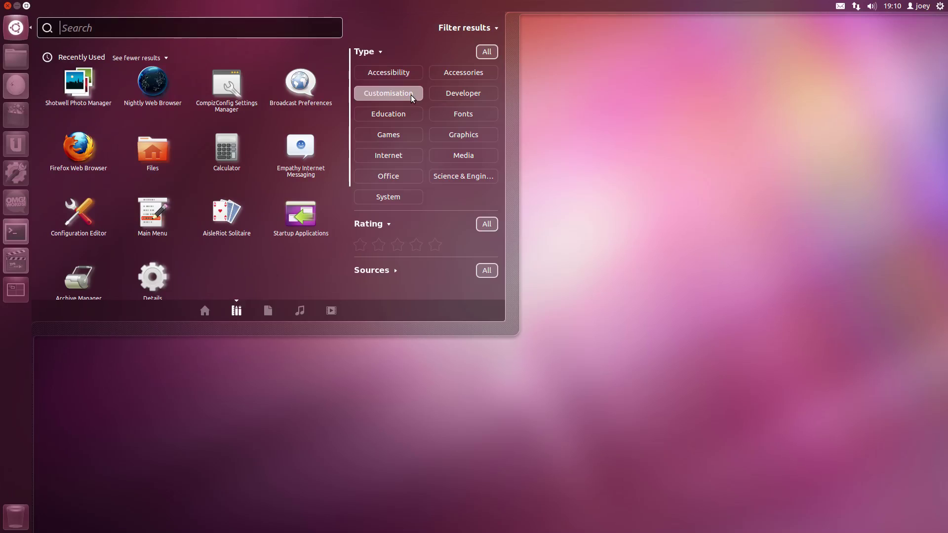
left_click(380, 246)
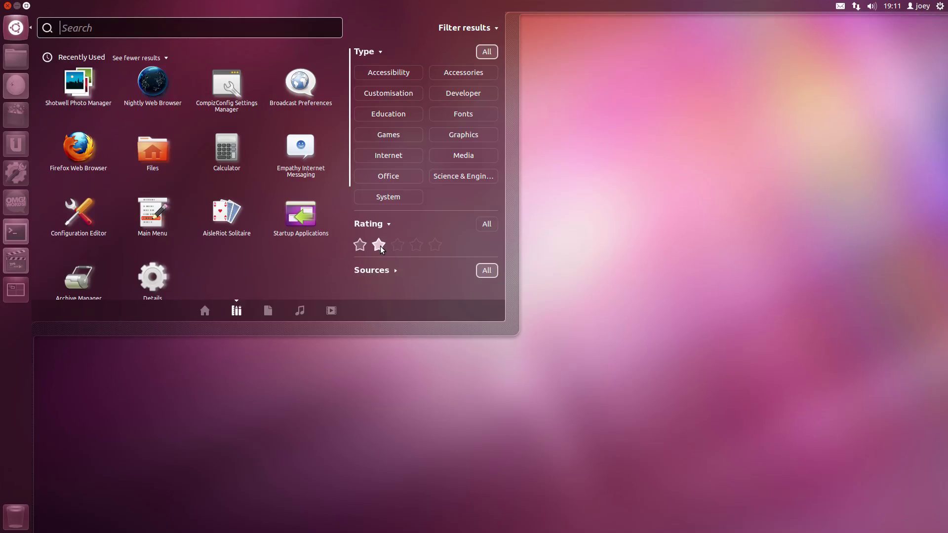
left_click(435, 246)
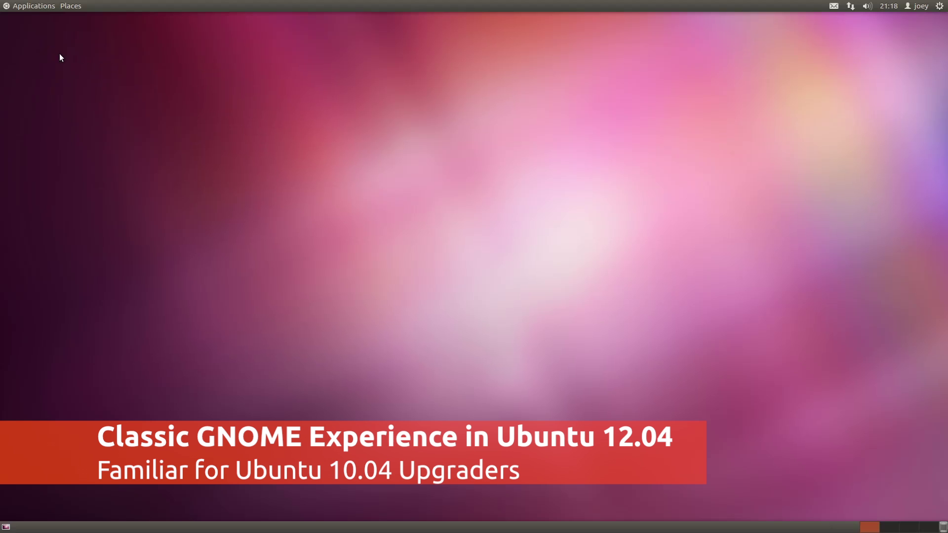
Step: Open the gnome-panel result's More Info page, then restore the terminal
left_click(67, 9)
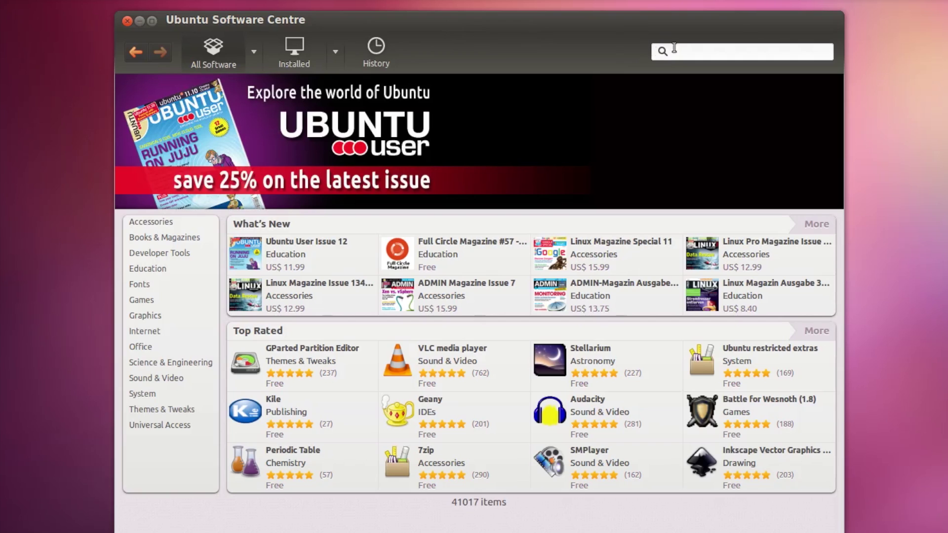
type("gnome-panel")
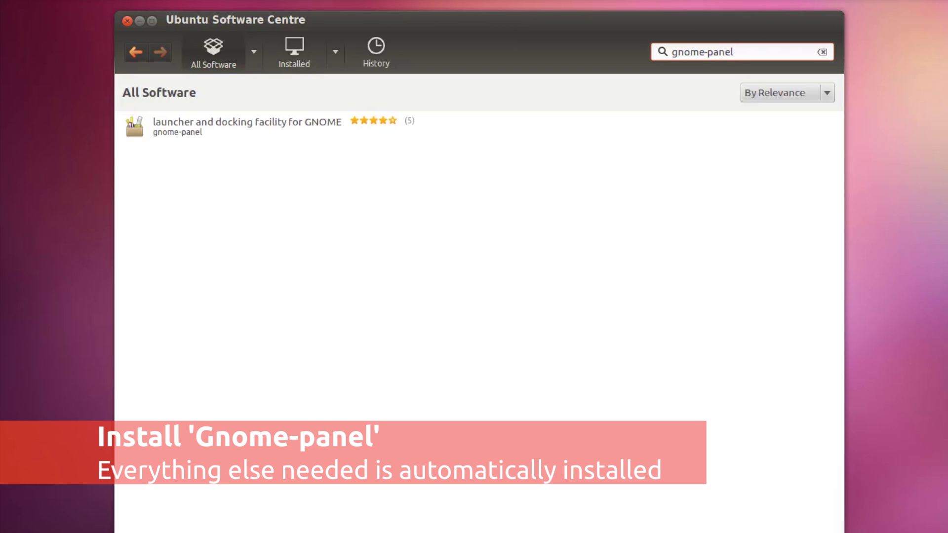
left_click(179, 121)
left_click(199, 156)
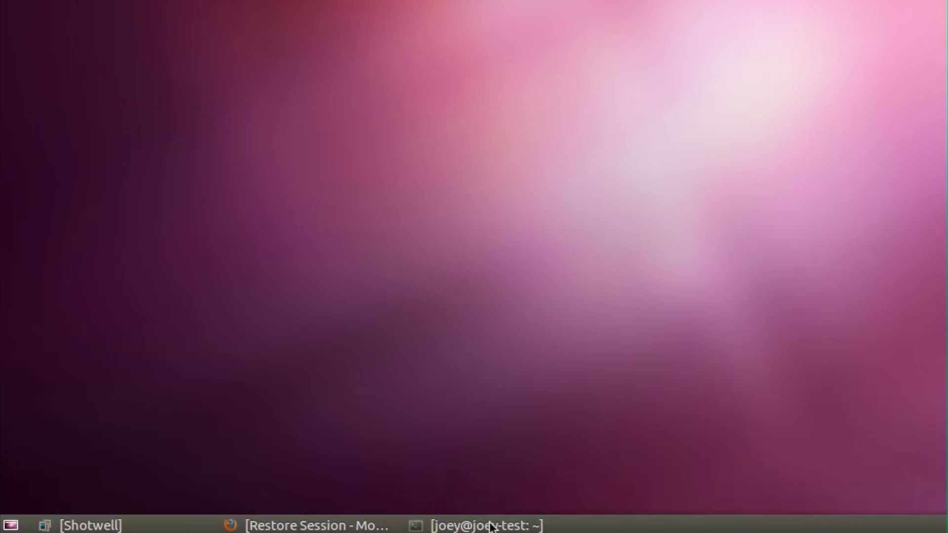
left_click(491, 526)
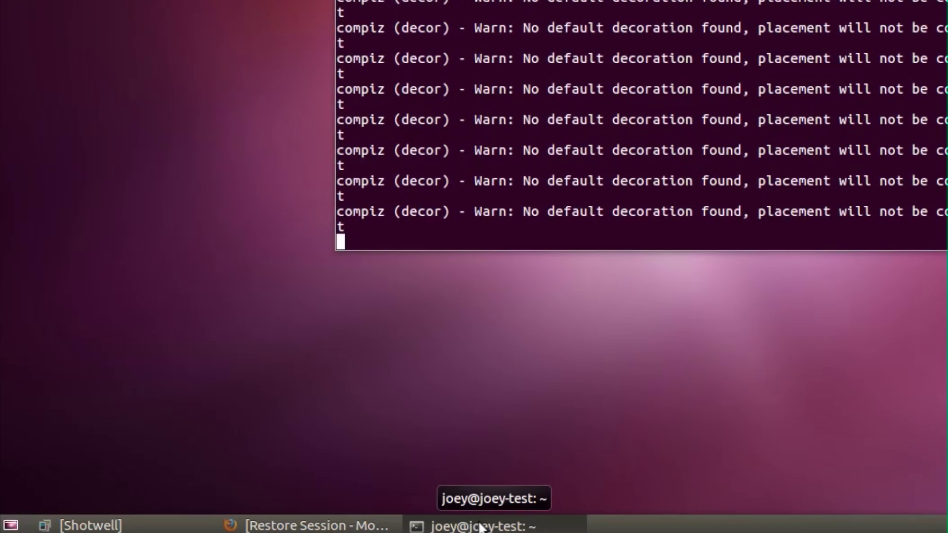
Step: Switch from the terminal to Firefox, then start moving the workspace switcher along the bottom panel
left_click(482, 526)
left_click(335, 527)
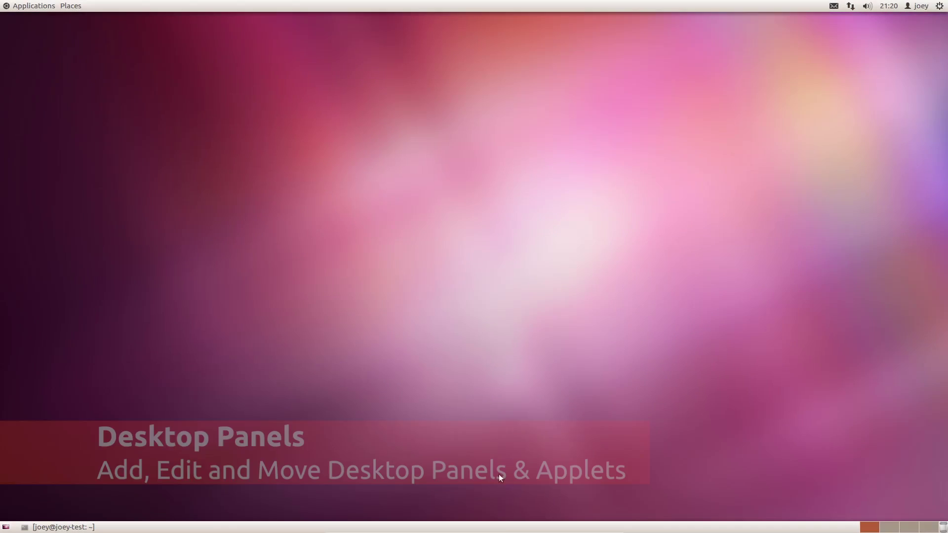
mouse_move(118, 379)
left_mouse_down()
mouse_move(6, 366)
mouse_move(89, 528)
left_mouse_up()
right_click(942, 529)
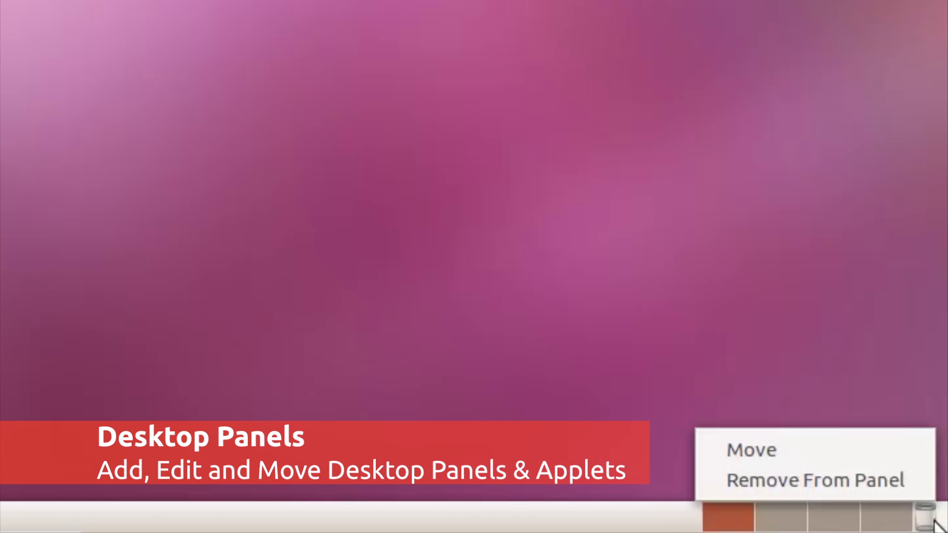
left_click(867, 453)
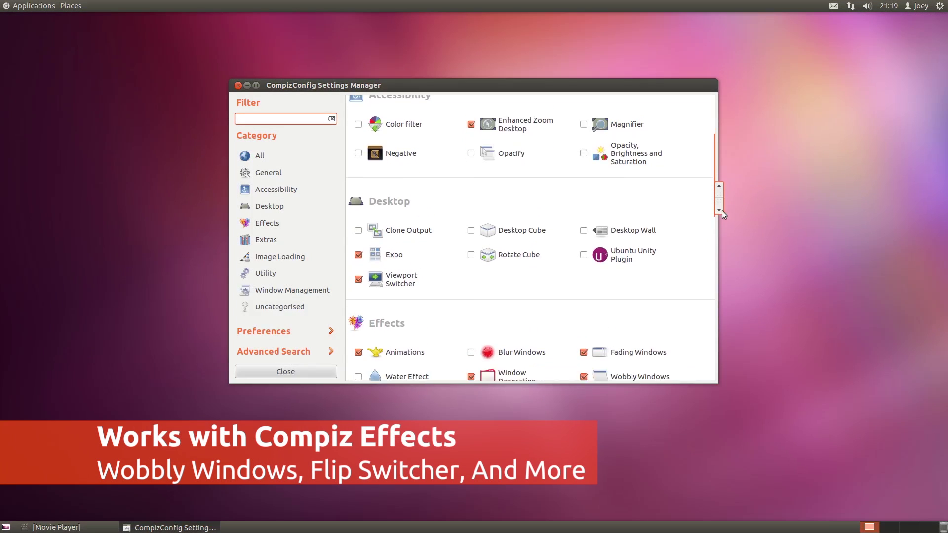
scroll(722, 211, "down", 3)
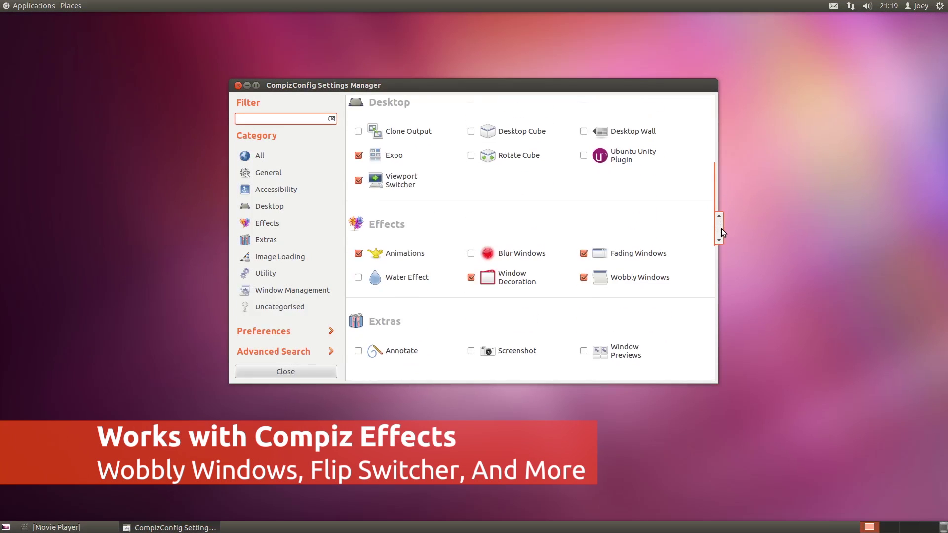
Step: Replace the Dream close animation with Curved Fold and close CompizConfig to show it
left_click(548, 278)
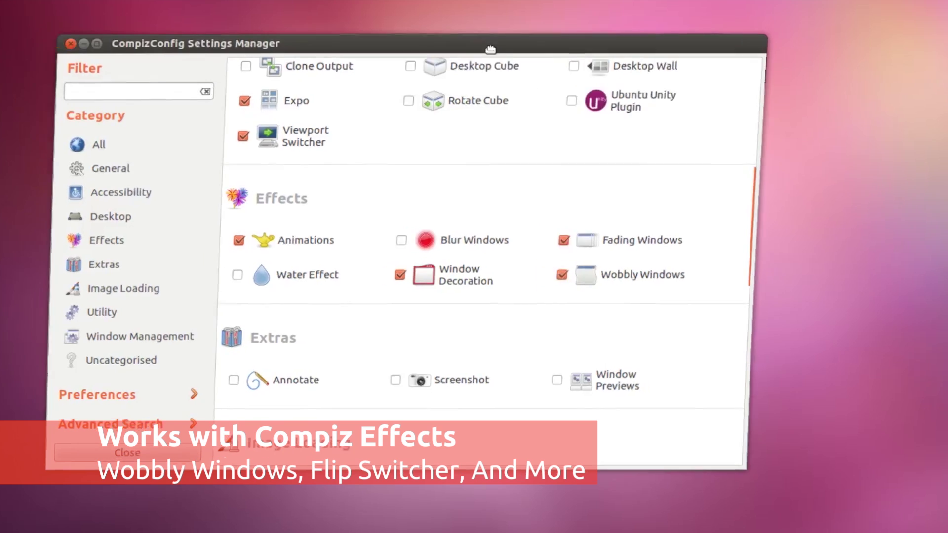
left_click_drag(444, 89, 481, 98)
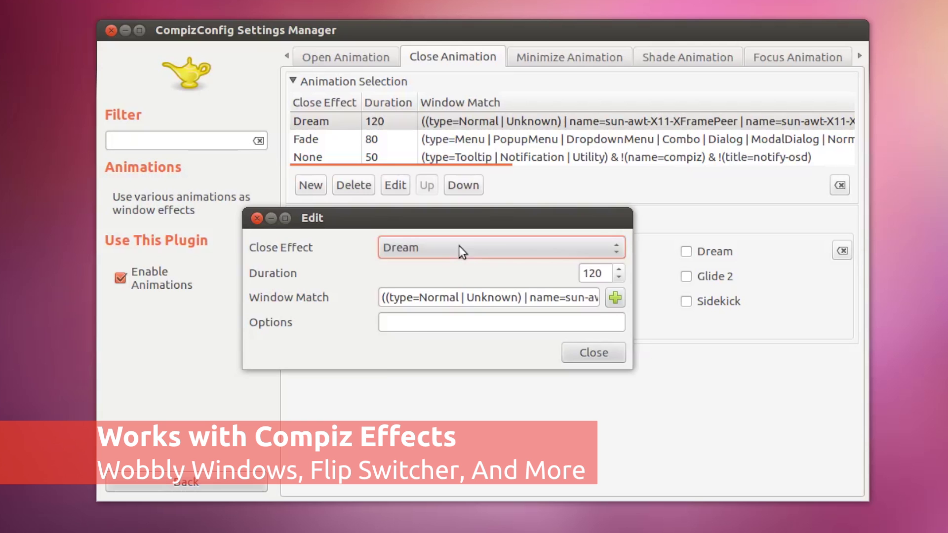
left_click(481, 234)
left_click(466, 220)
left_click(585, 349)
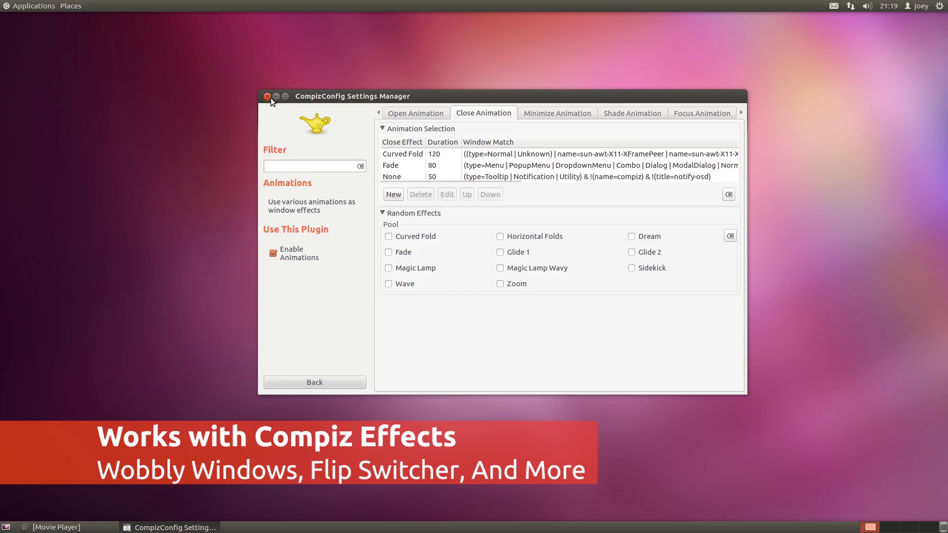
left_click(267, 96)
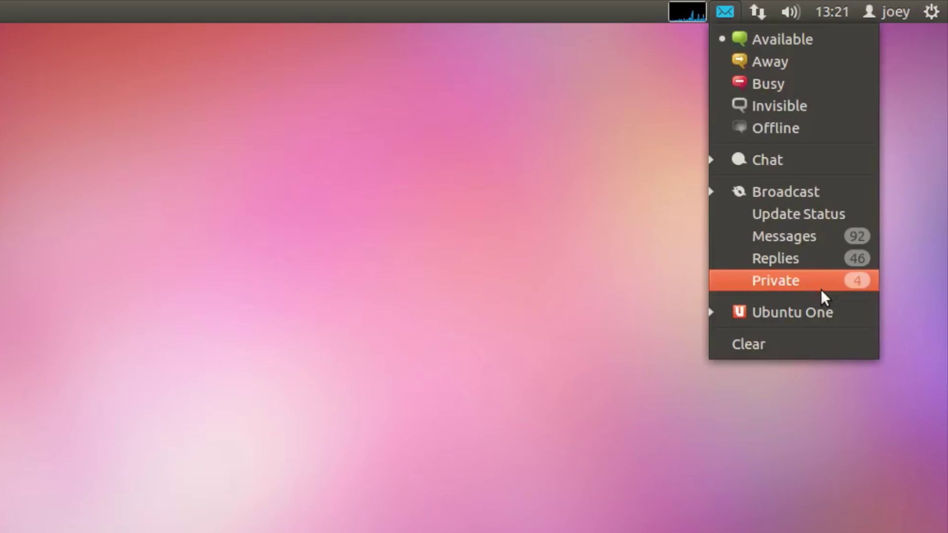
Step: Dismiss the messaging menu and skip Rhythmbox to the next track from the sound menu
left_click(816, 165)
left_click(786, 15)
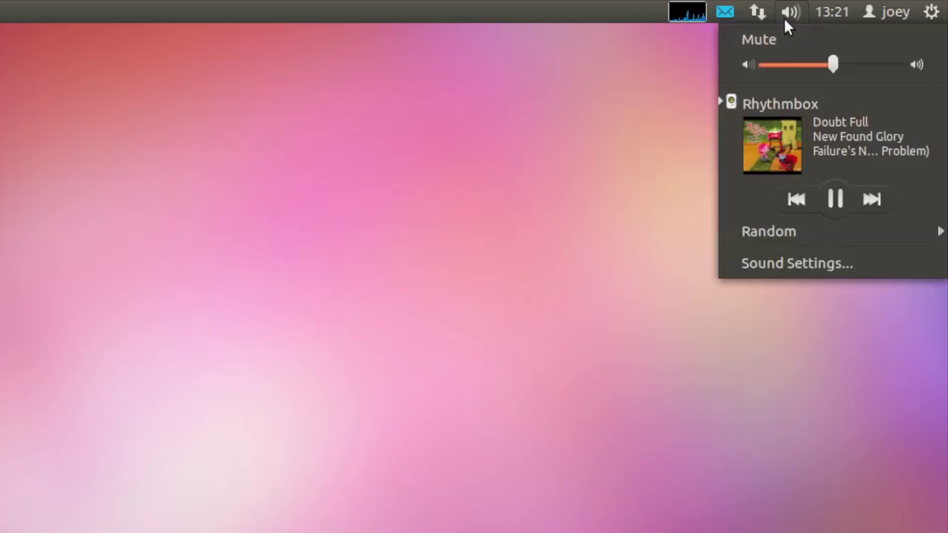
left_click(869, 203)
mouse_move(756, 12)
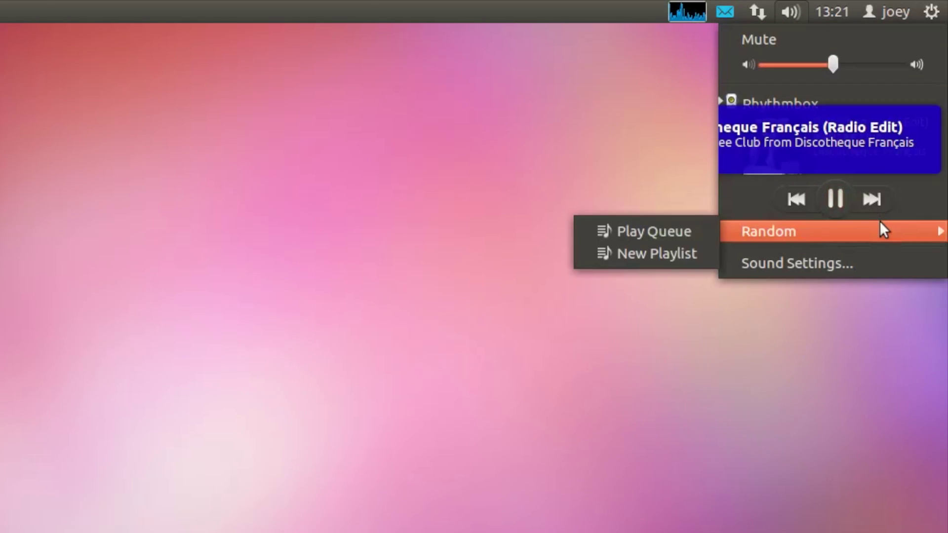
left_click(597, 178)
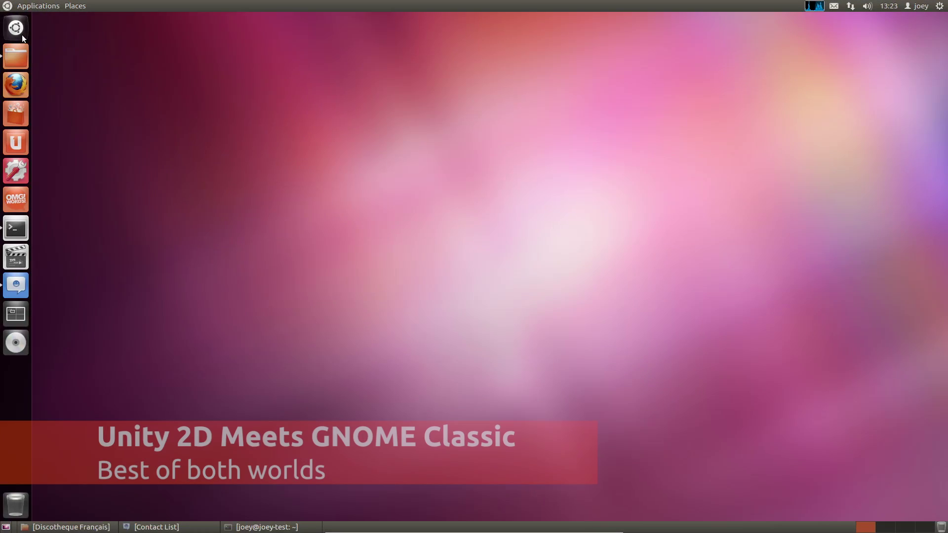
Step: Launch Movie Player, show its launcher quicklist, and step through the HUD's 'network' results
left_click(22, 35)
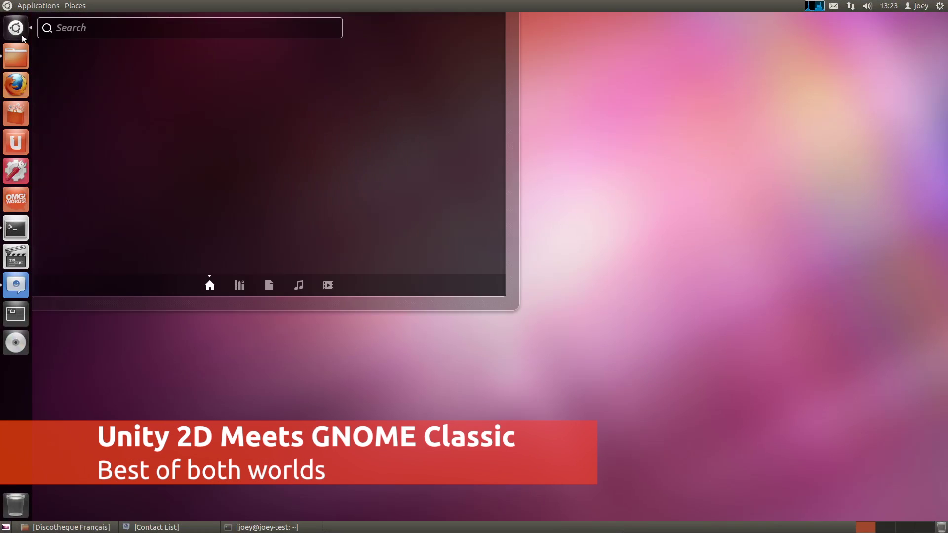
left_click(22, 35)
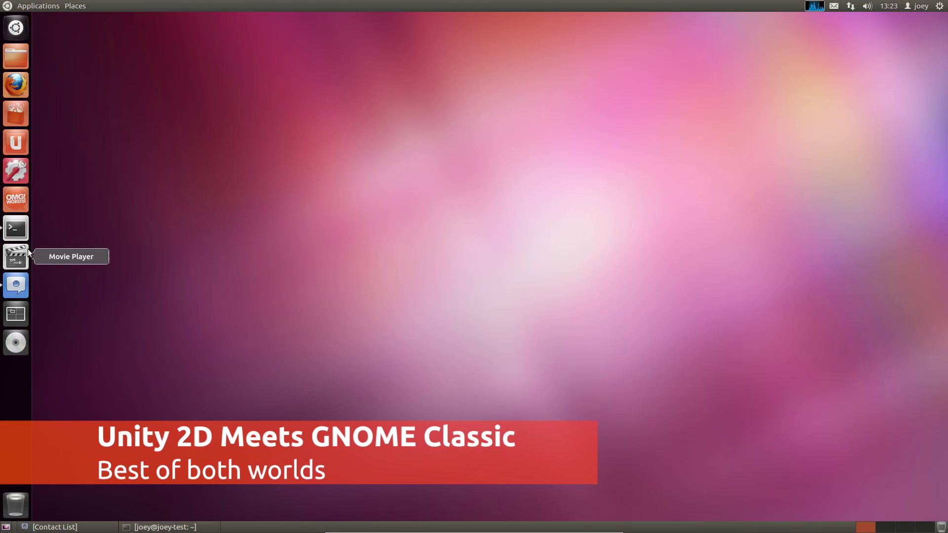
left_click_drag(170, 25, 420, 92)
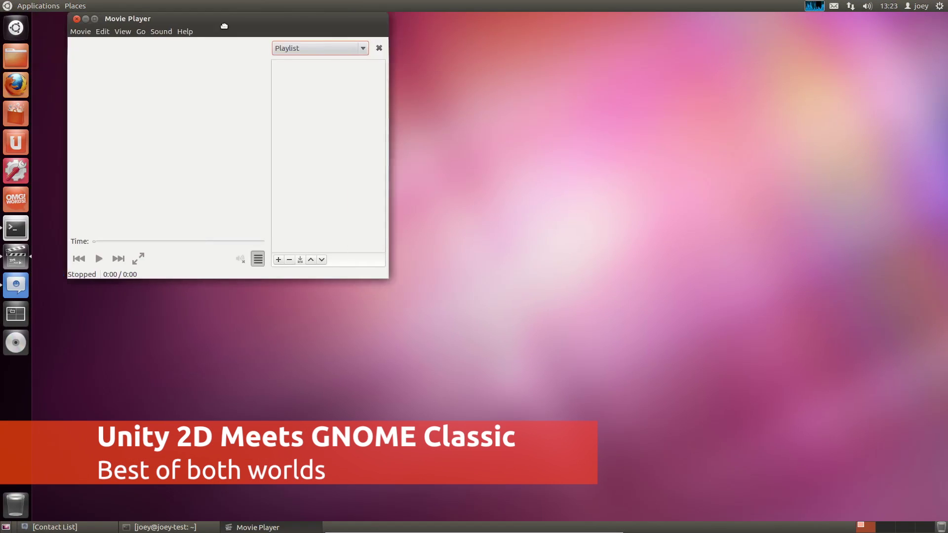
right_click(16, 256)
type("networ")
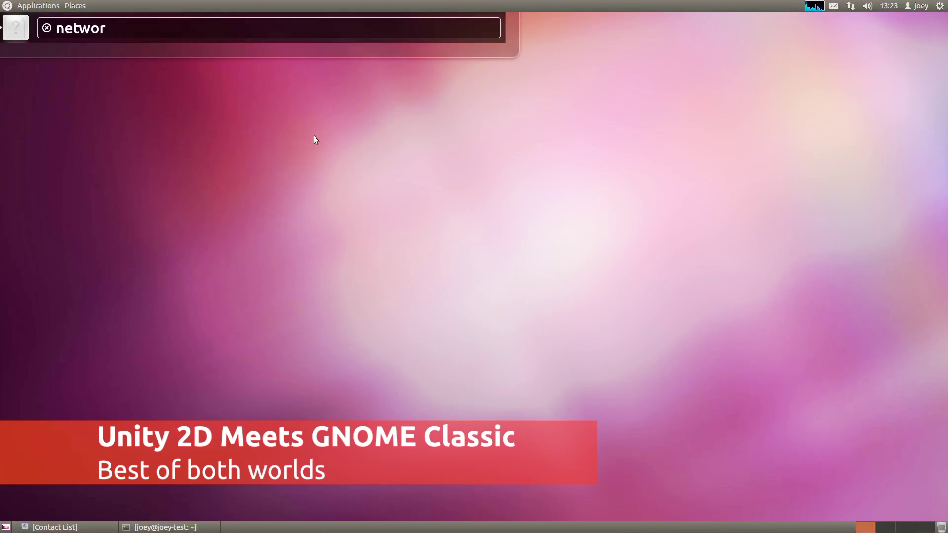
type("k")
key("Down")
key("Down")
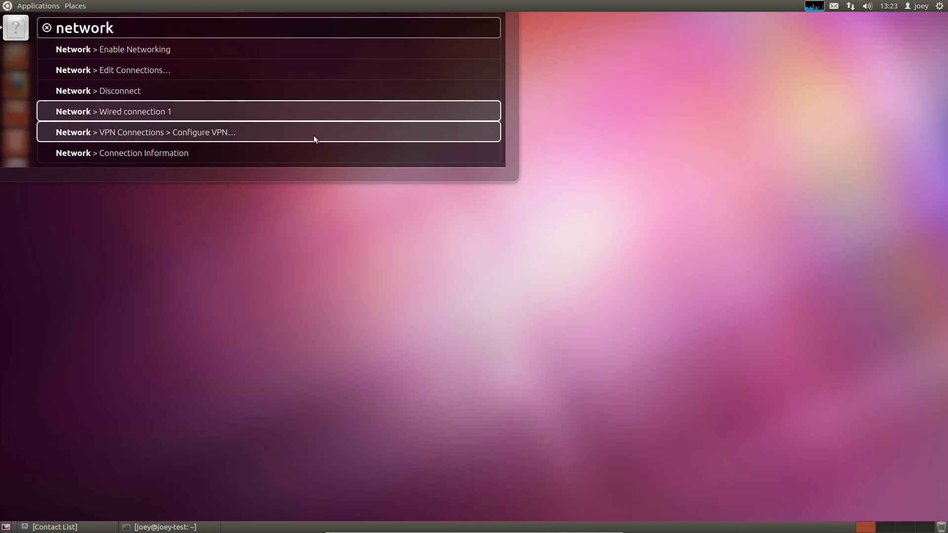